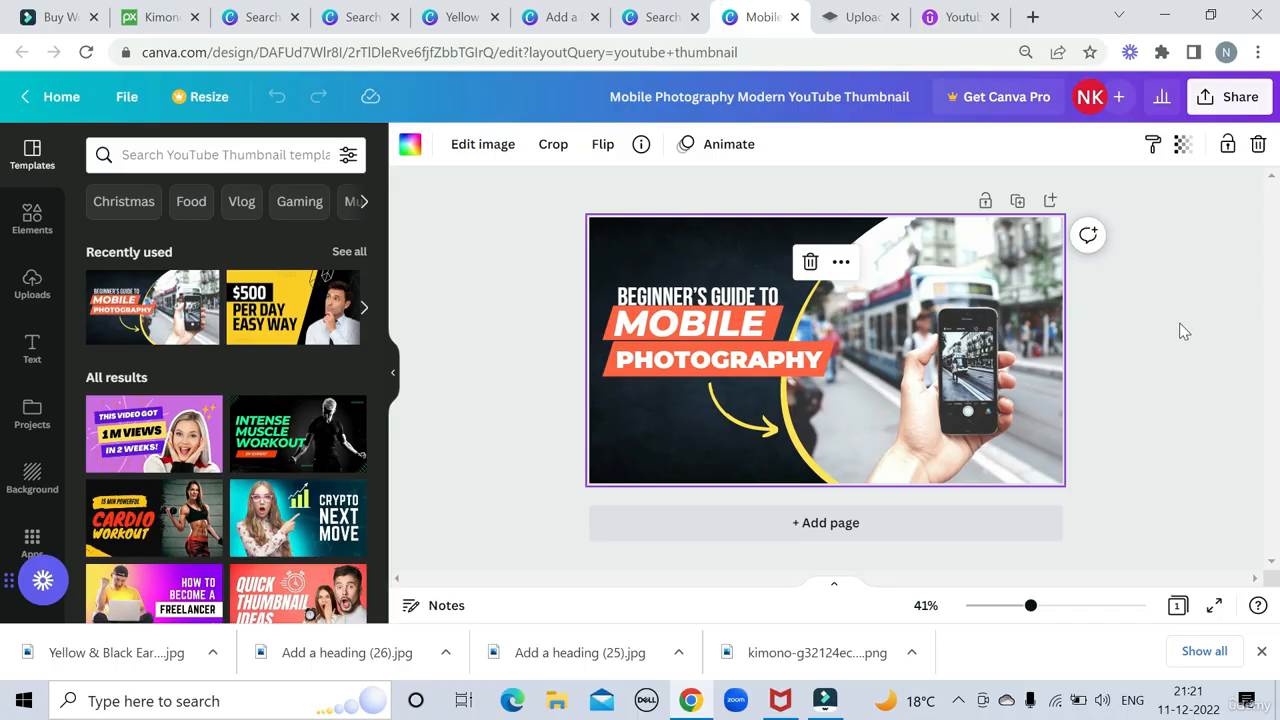
Move the phone photo to the right to uncover the yellow circle behind it, and recolour the circle red after trying dark blue and white
drag(866, 389, 1036, 353)
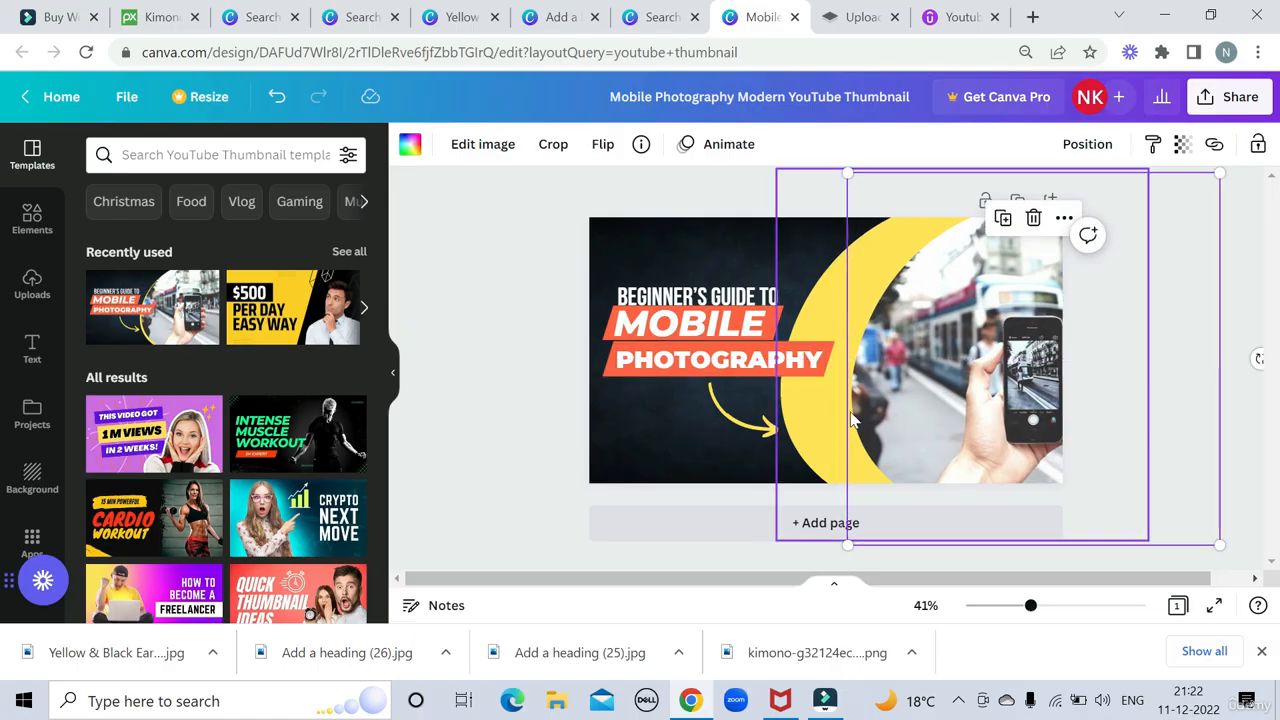
click(815, 308)
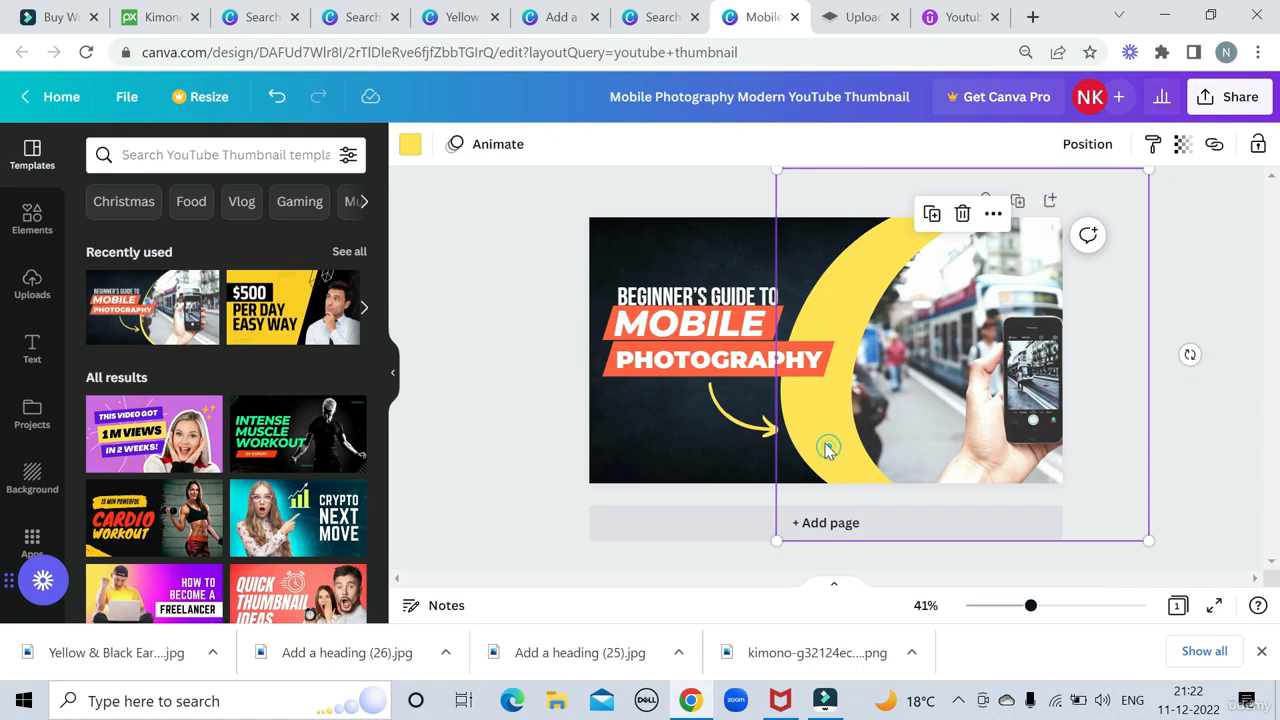
click(410, 148)
scroll(300, 437, down, 3)
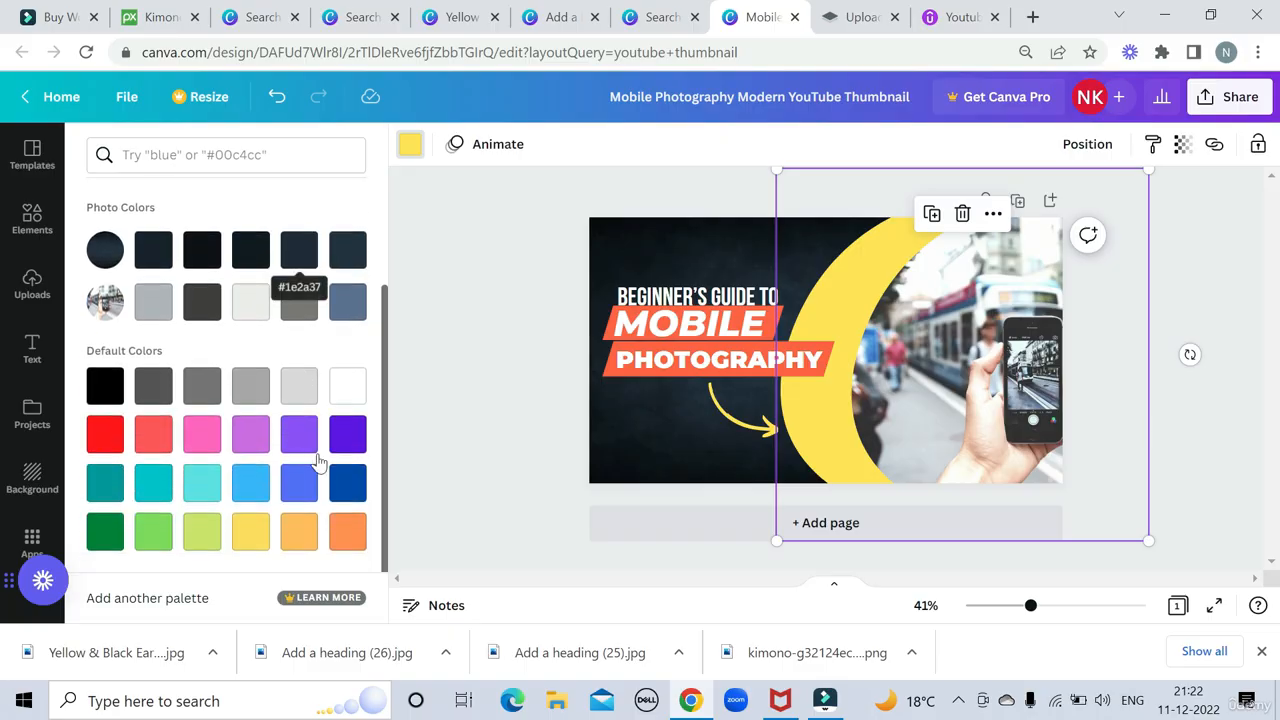
click(340, 484)
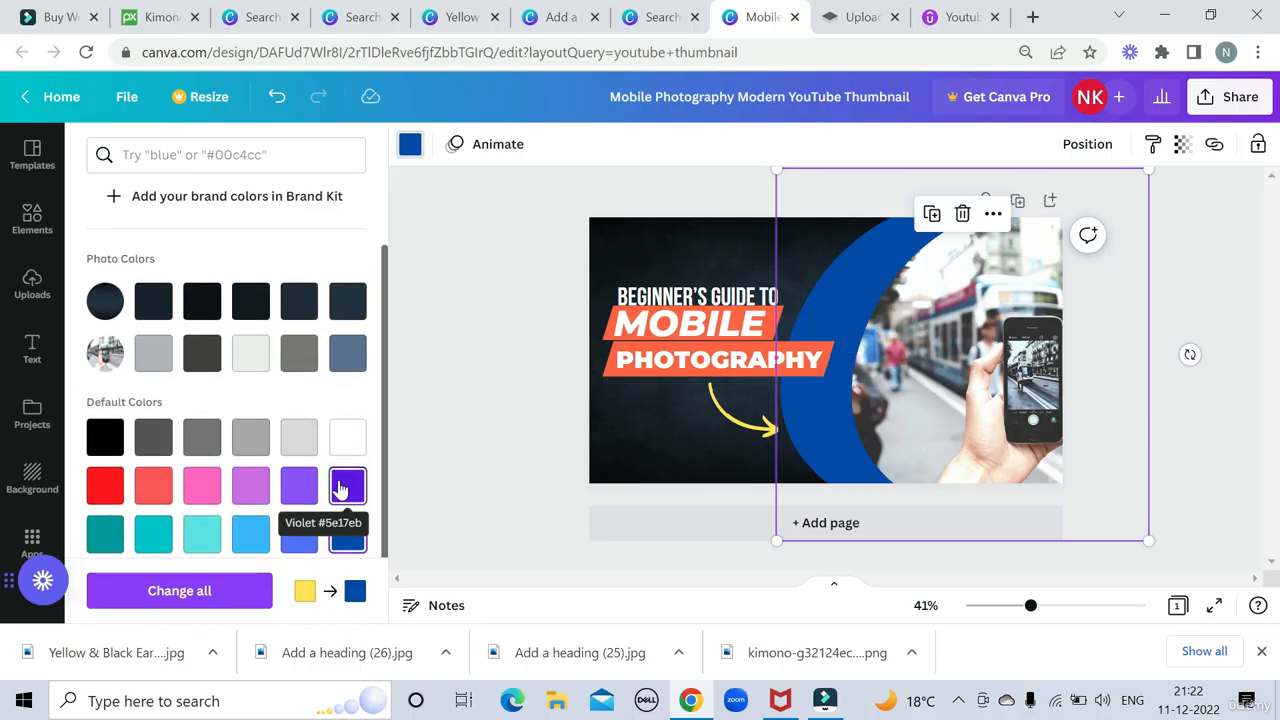
click(343, 442)
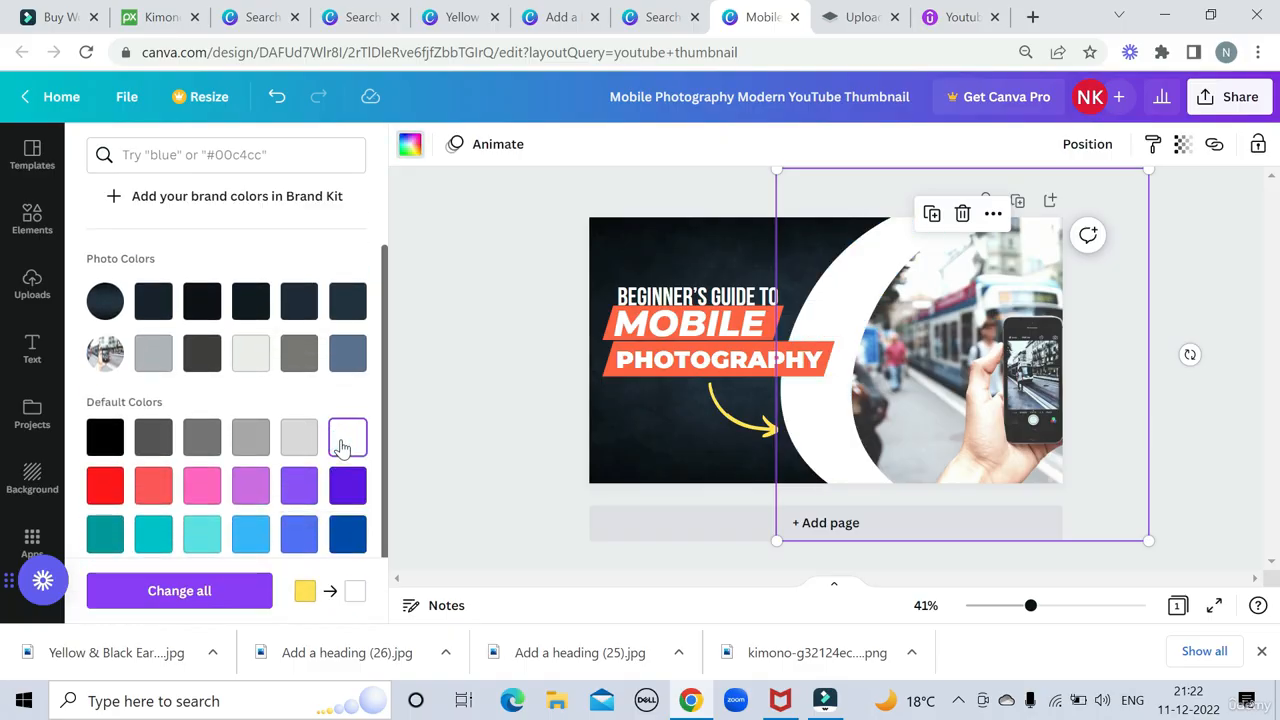
scroll(338, 448, down, 1)
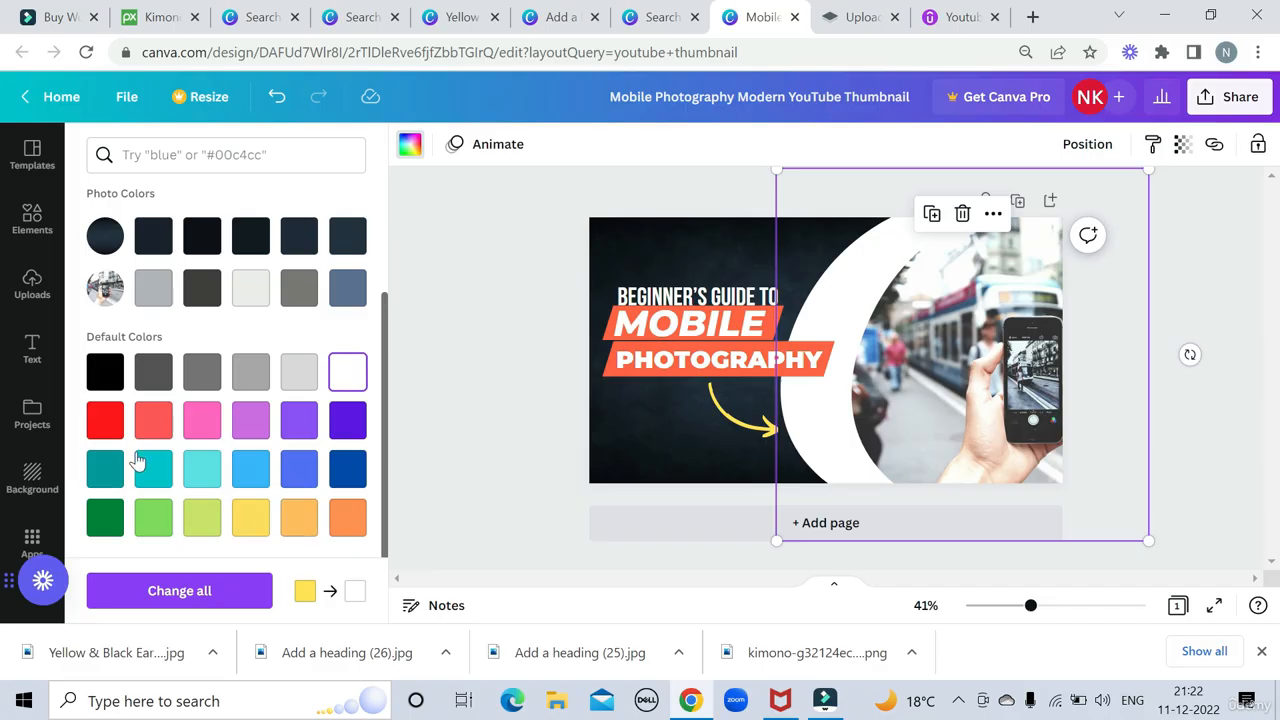
click(105, 420)
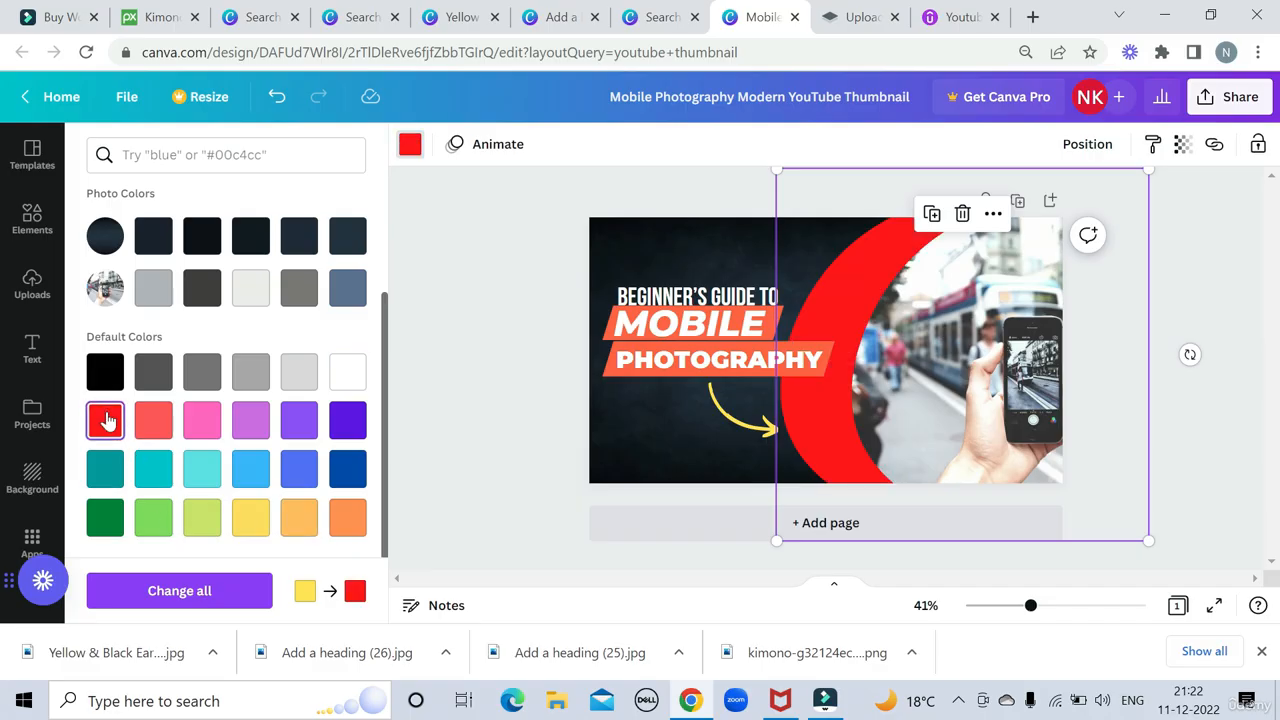
Replace the thumbnail's dark textured background with solid dark blue from the default colours
click(659, 241)
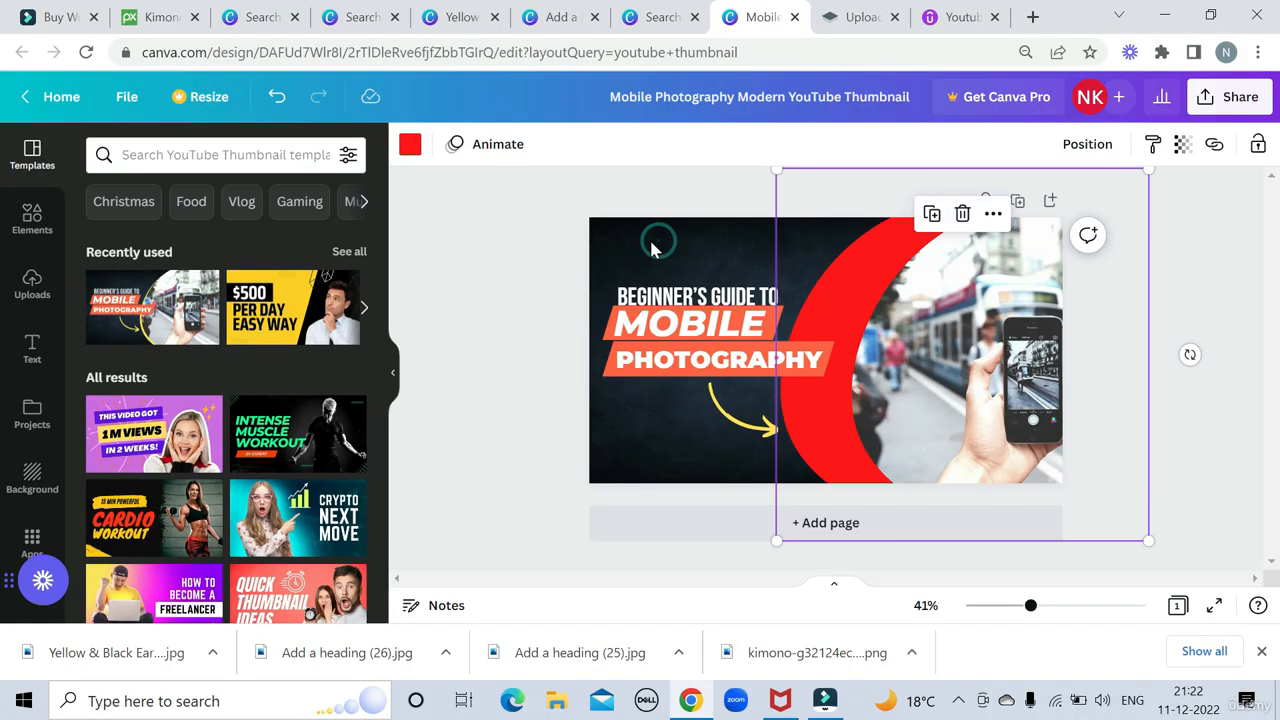
click(410, 145)
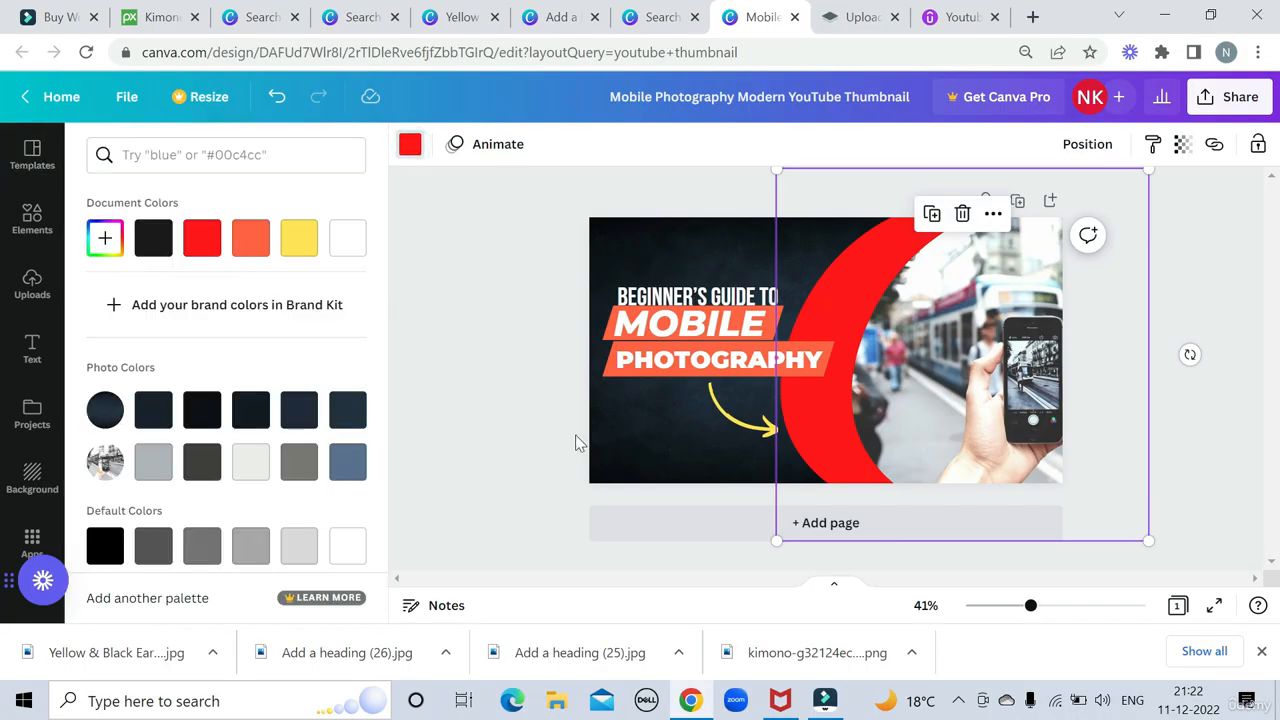
click(672, 457)
click(668, 458)
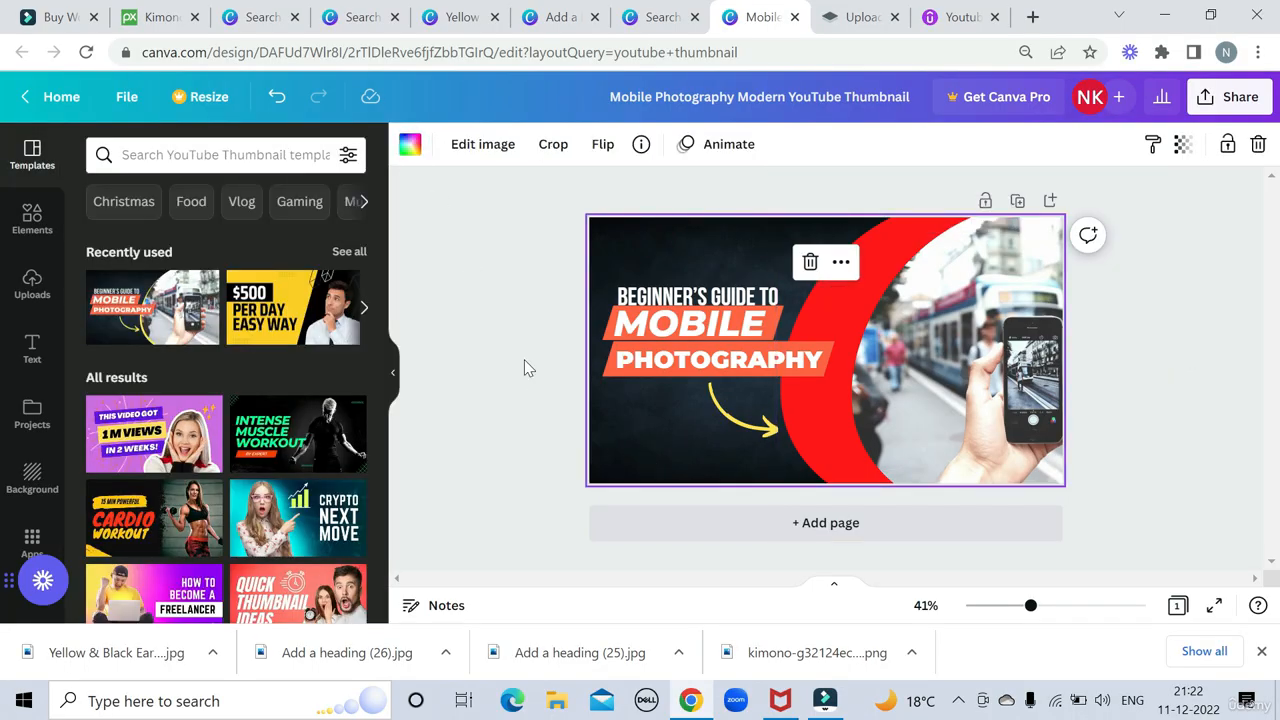
click(410, 145)
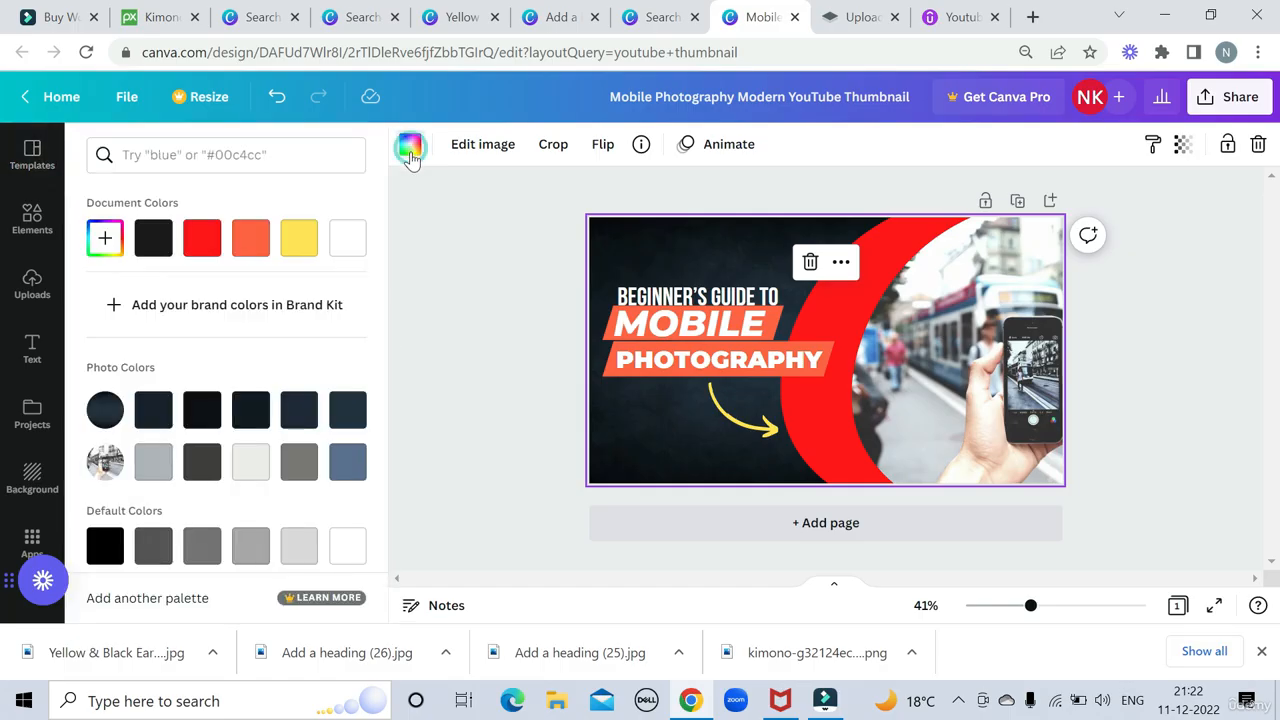
scroll(357, 468, down, 3)
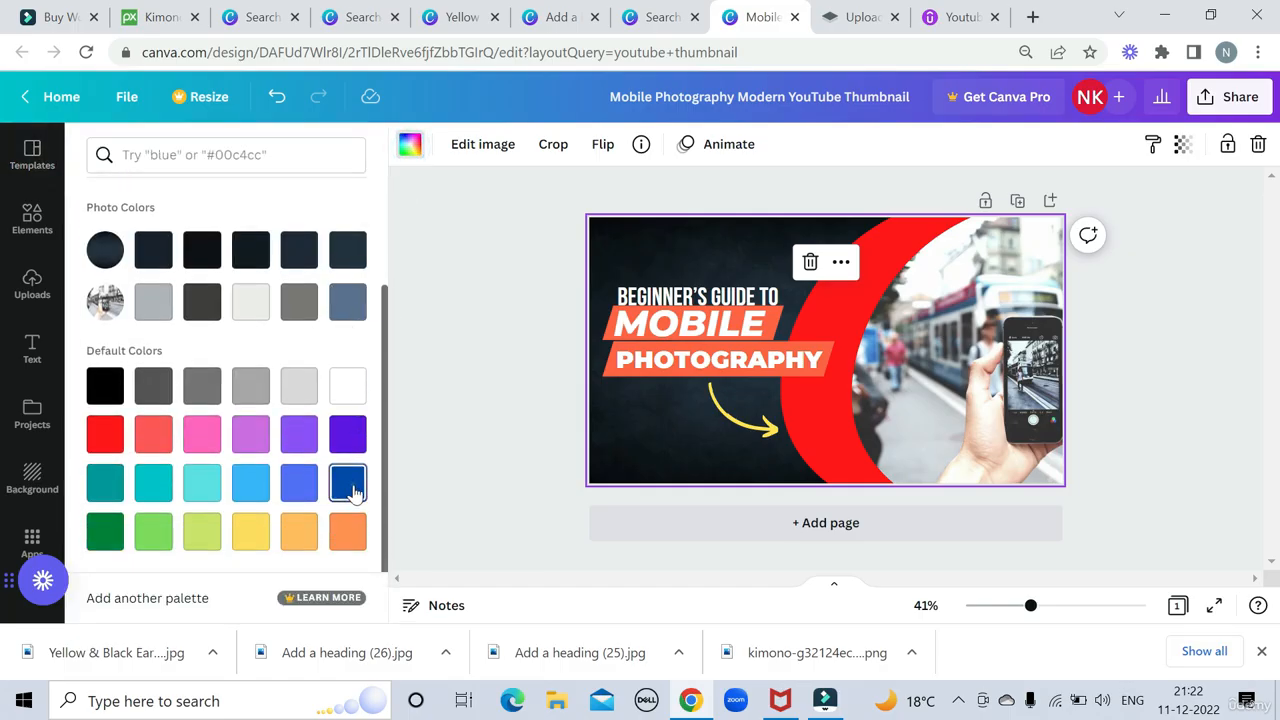
click(355, 482)
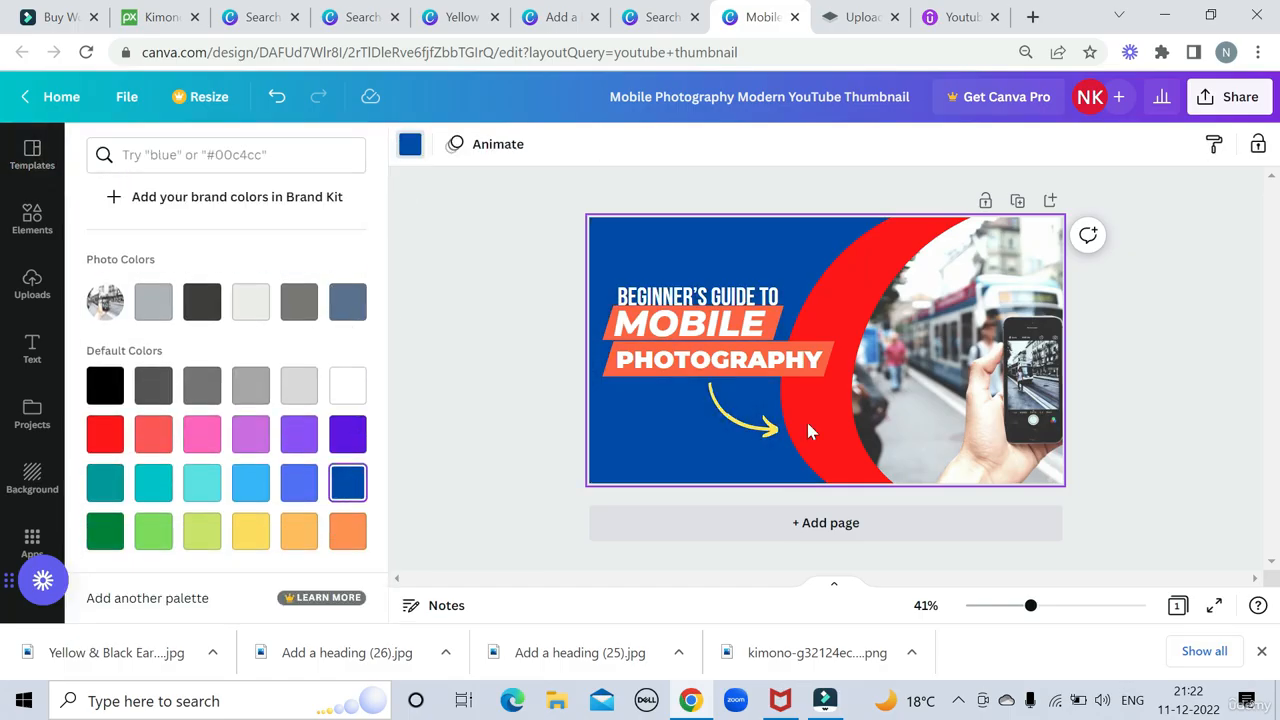
click(1146, 320)
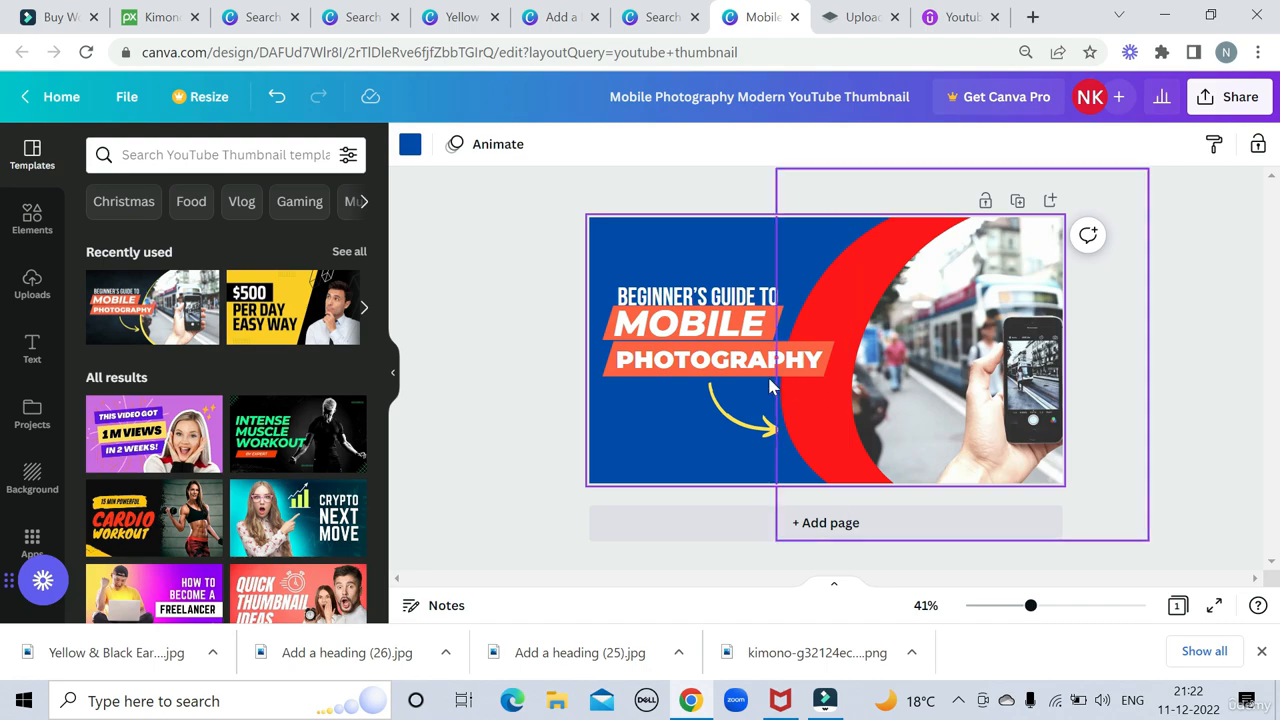
Recolour the orange banner behind "PHOTOGRAPHY" light green, after trying yellow, white and dark blue
click(714, 368)
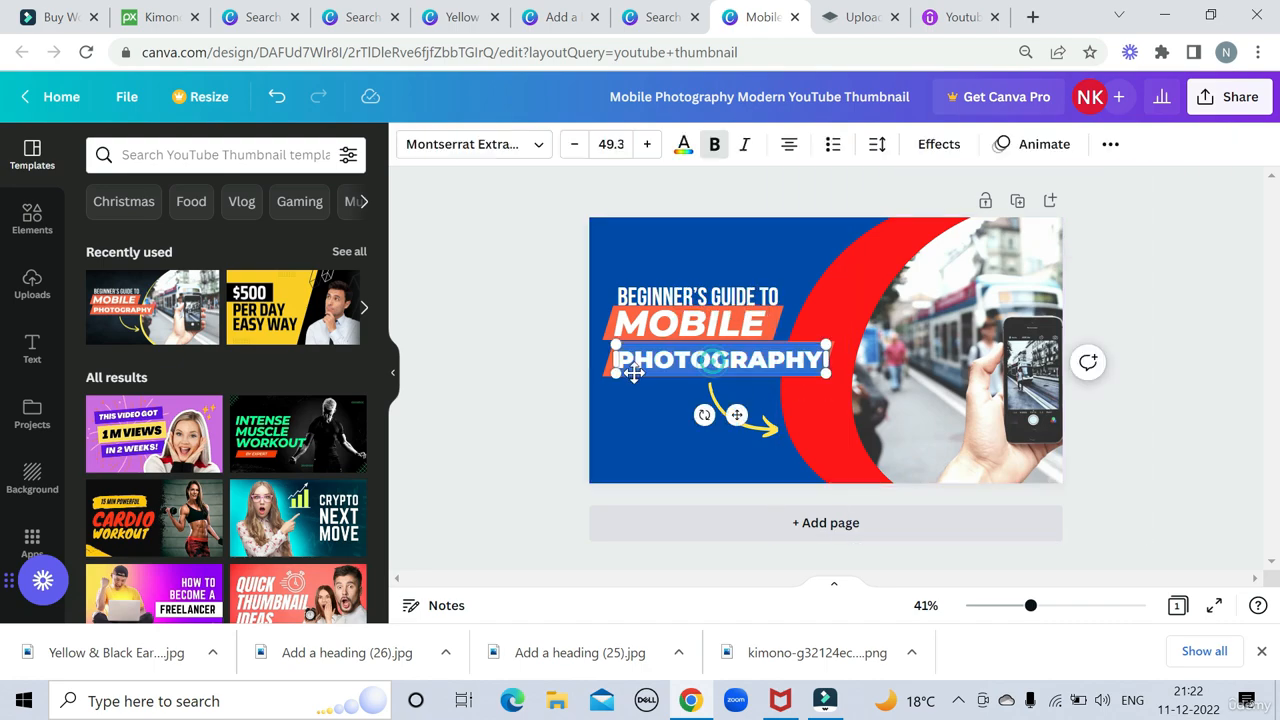
click(607, 400)
click(606, 372)
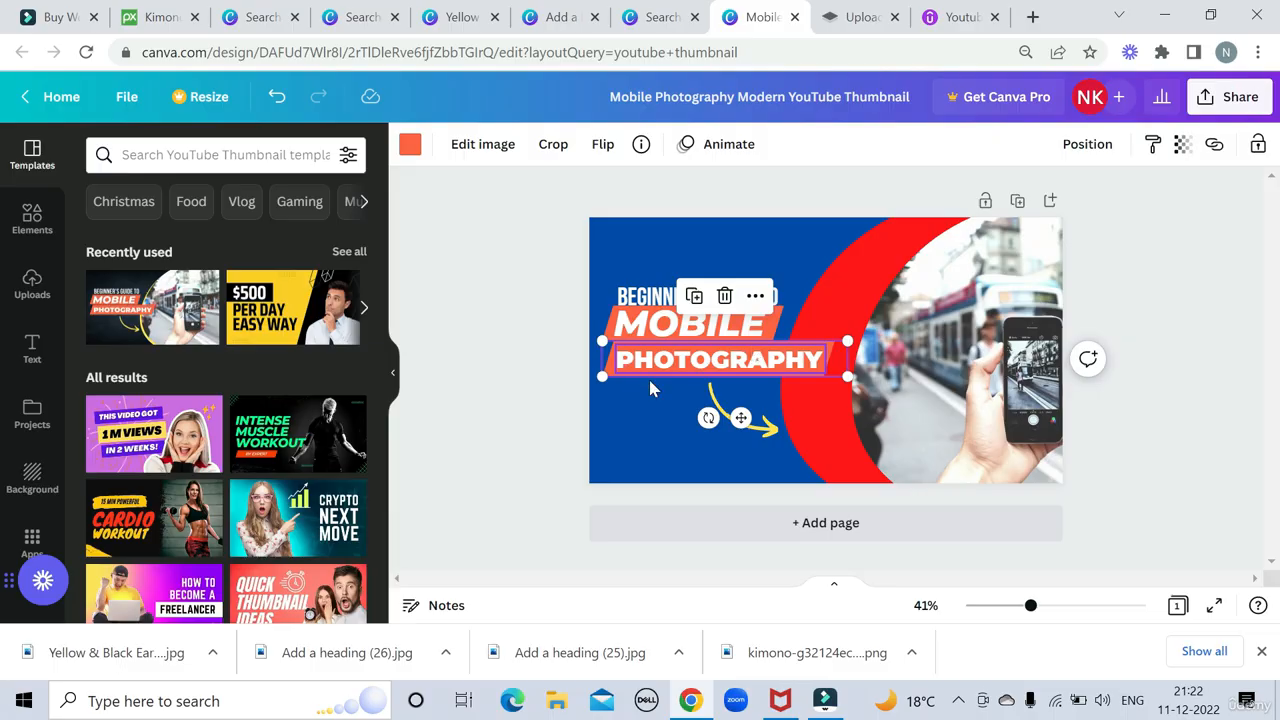
click(410, 144)
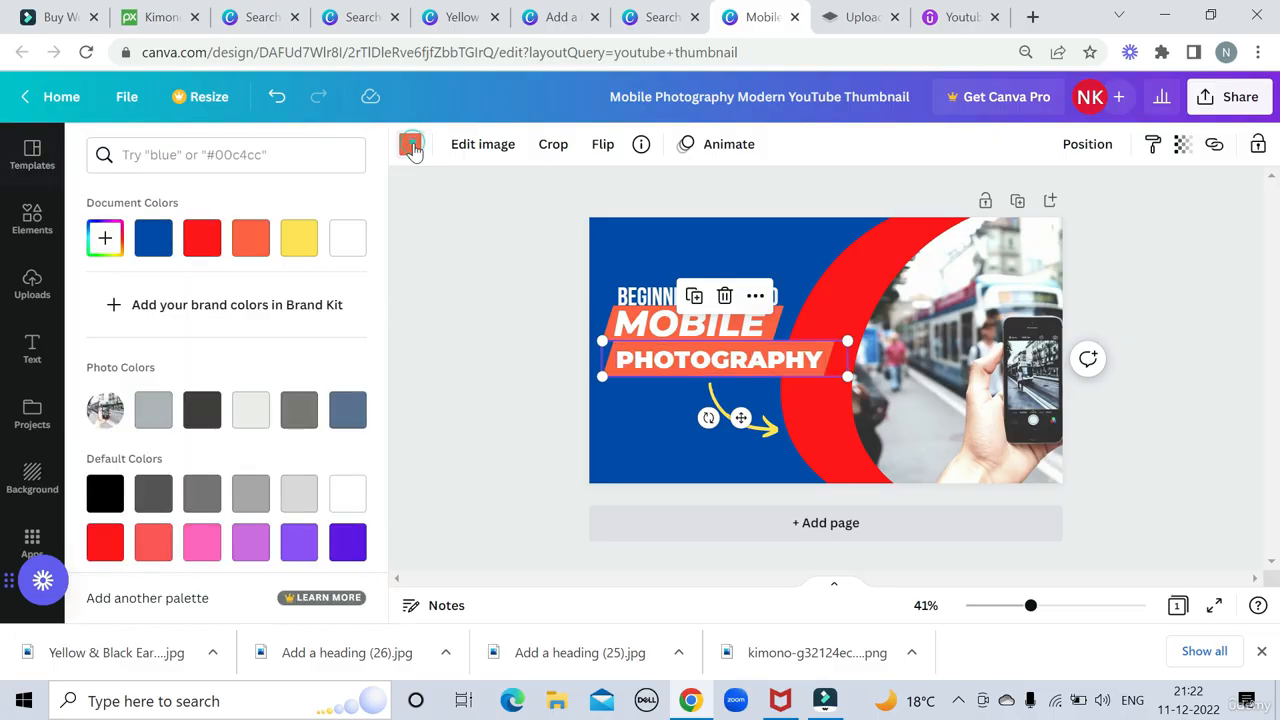
click(306, 246)
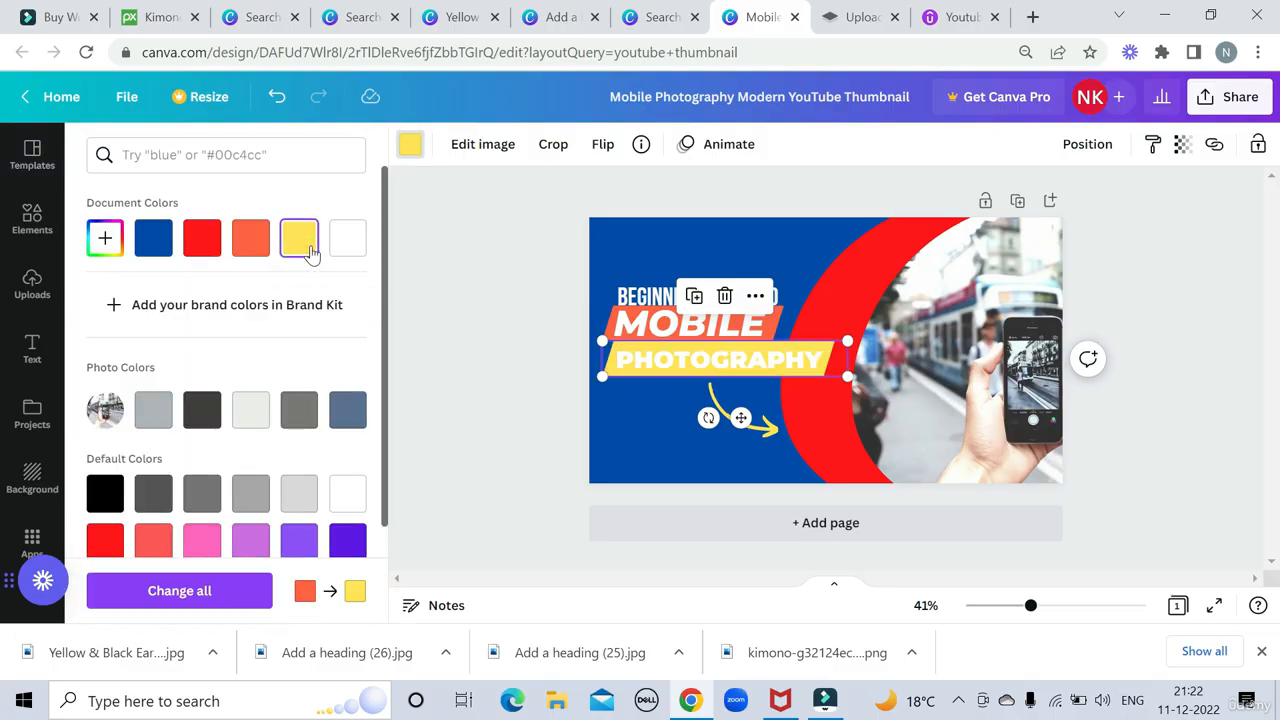
click(344, 249)
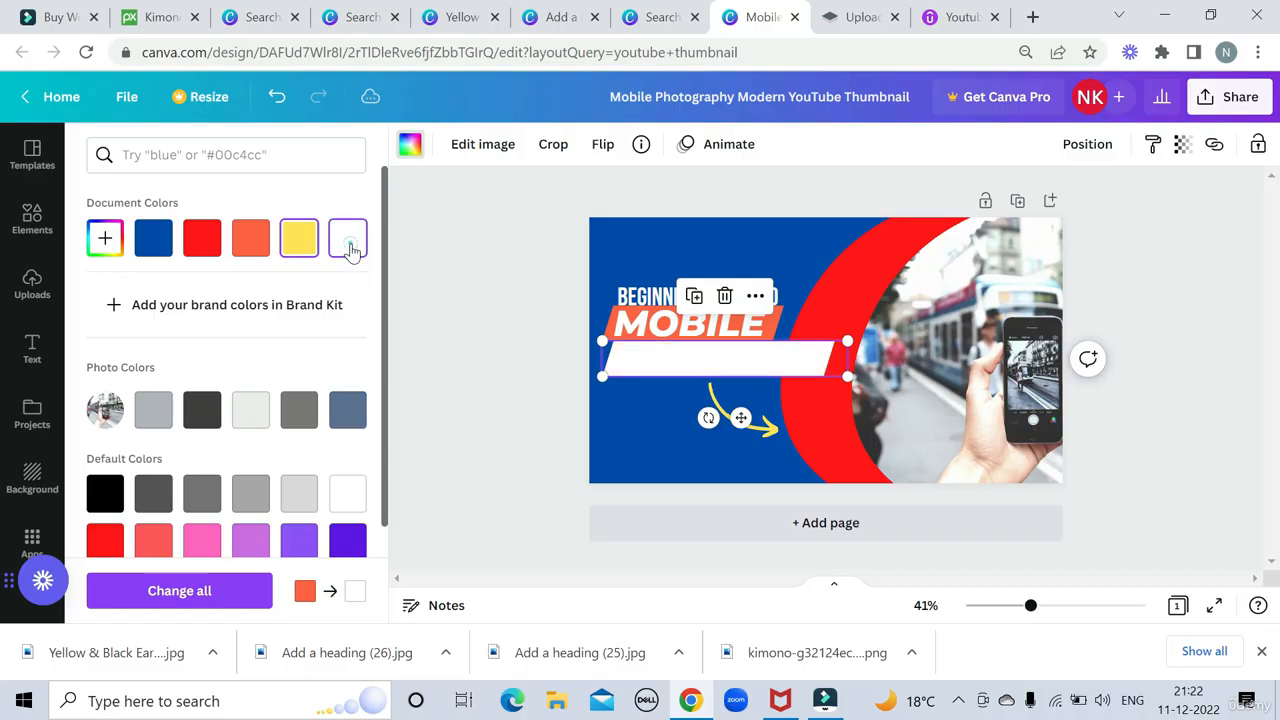
scroll(340, 488, down, 2)
click(348, 468)
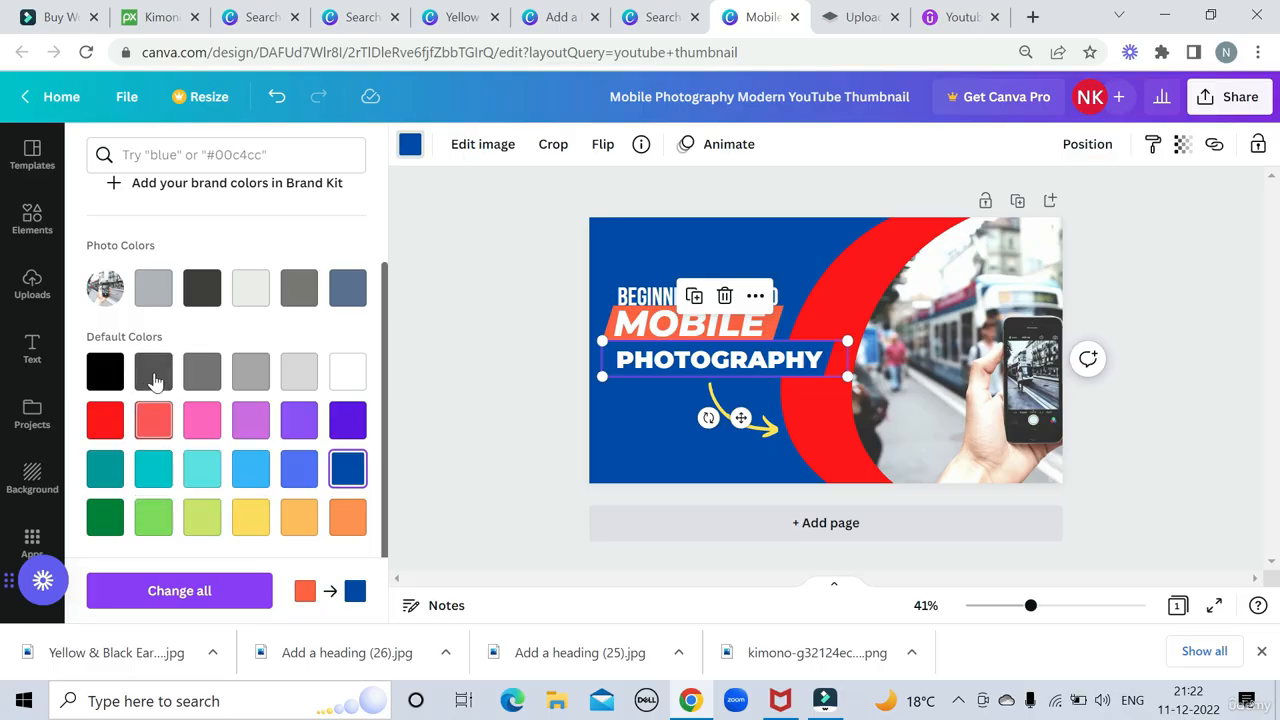
click(204, 521)
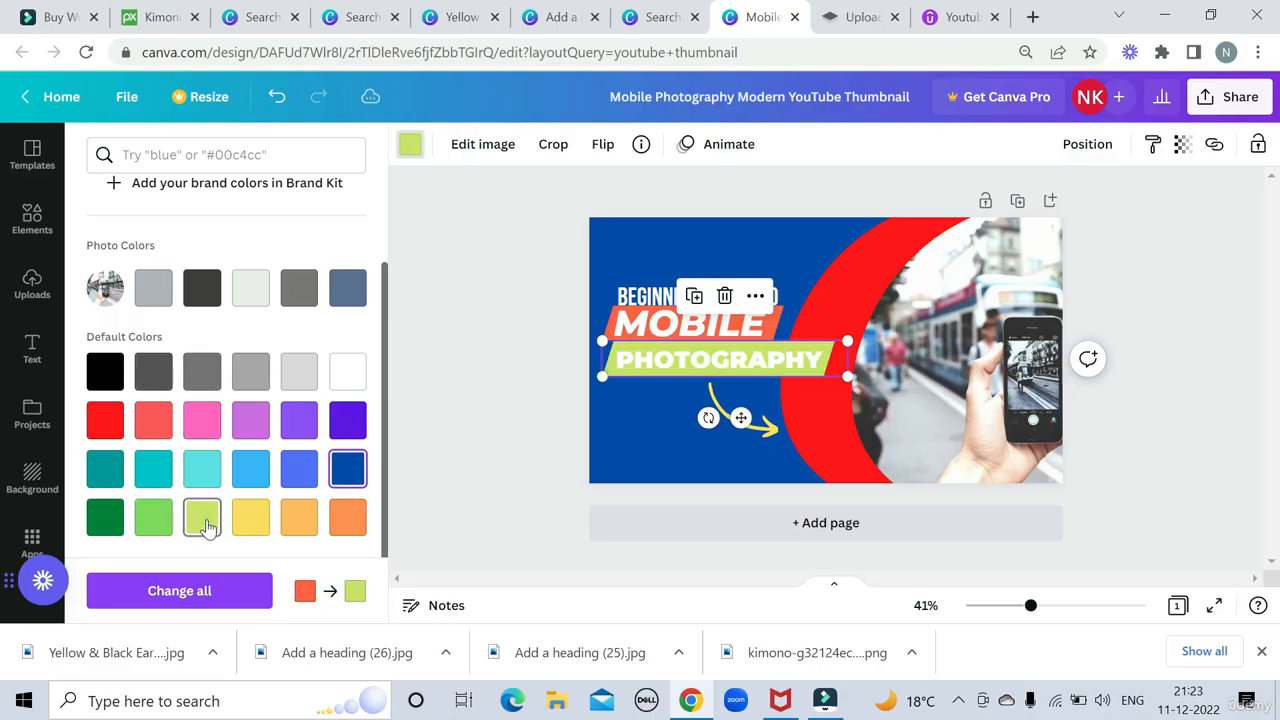
click(1180, 306)
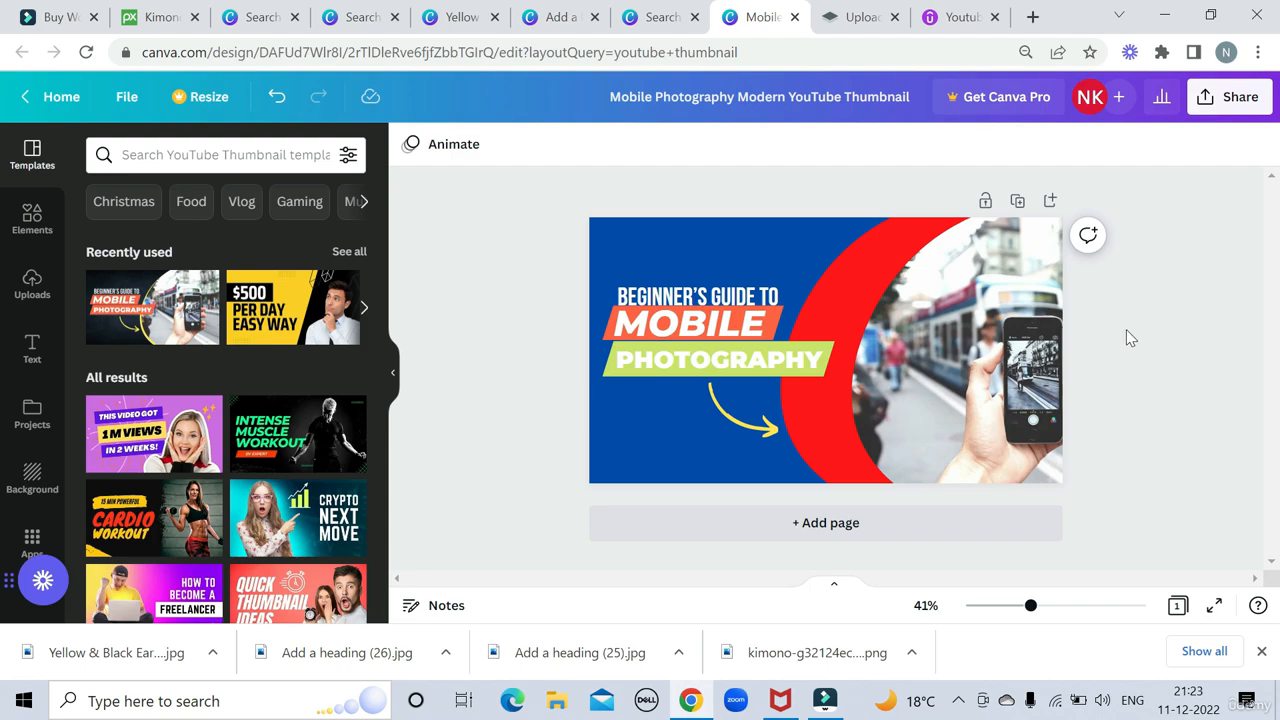
Recolour the curved yellow arrow white after trying red, and undo and redo the last colour change
click(743, 421)
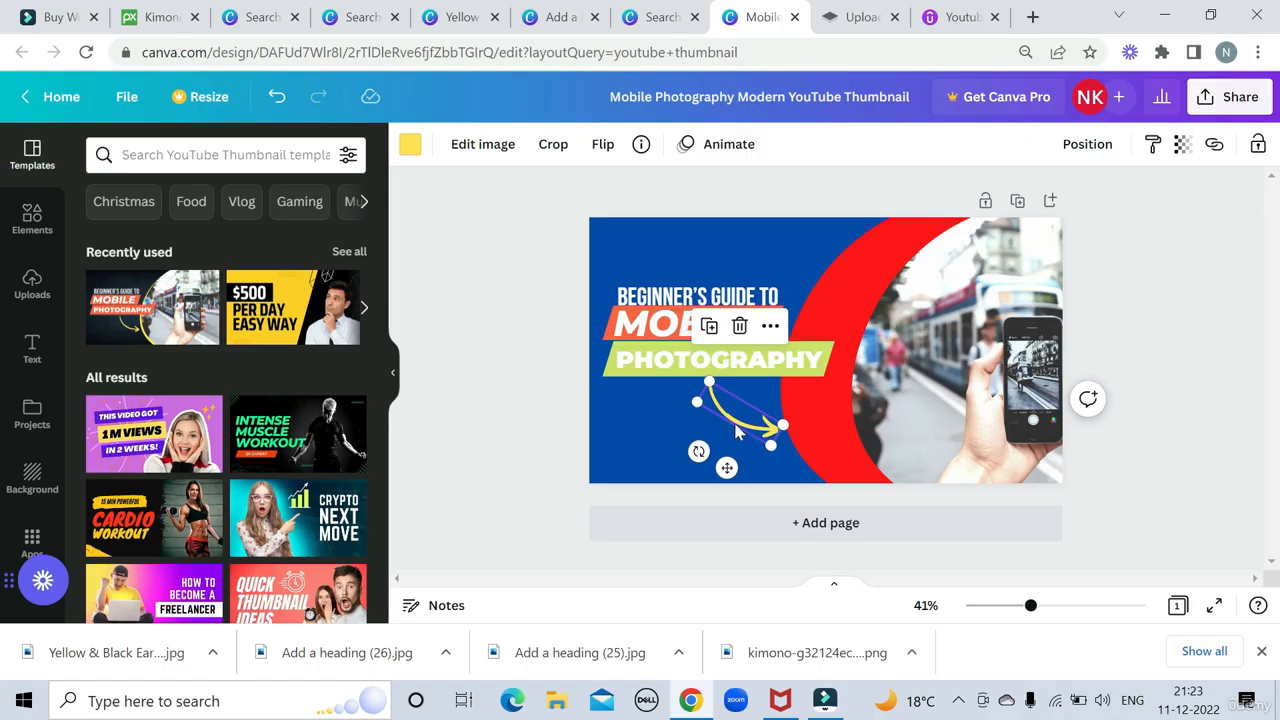
click(410, 146)
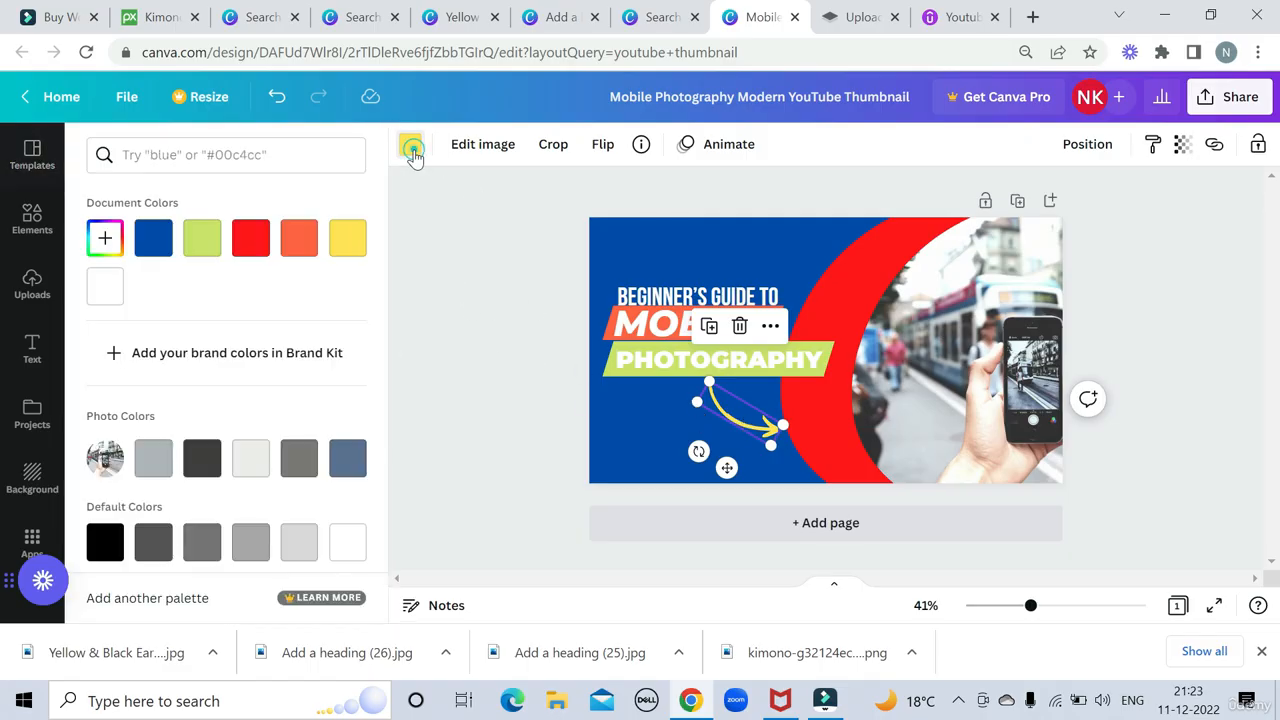
scroll(307, 415, down, 3)
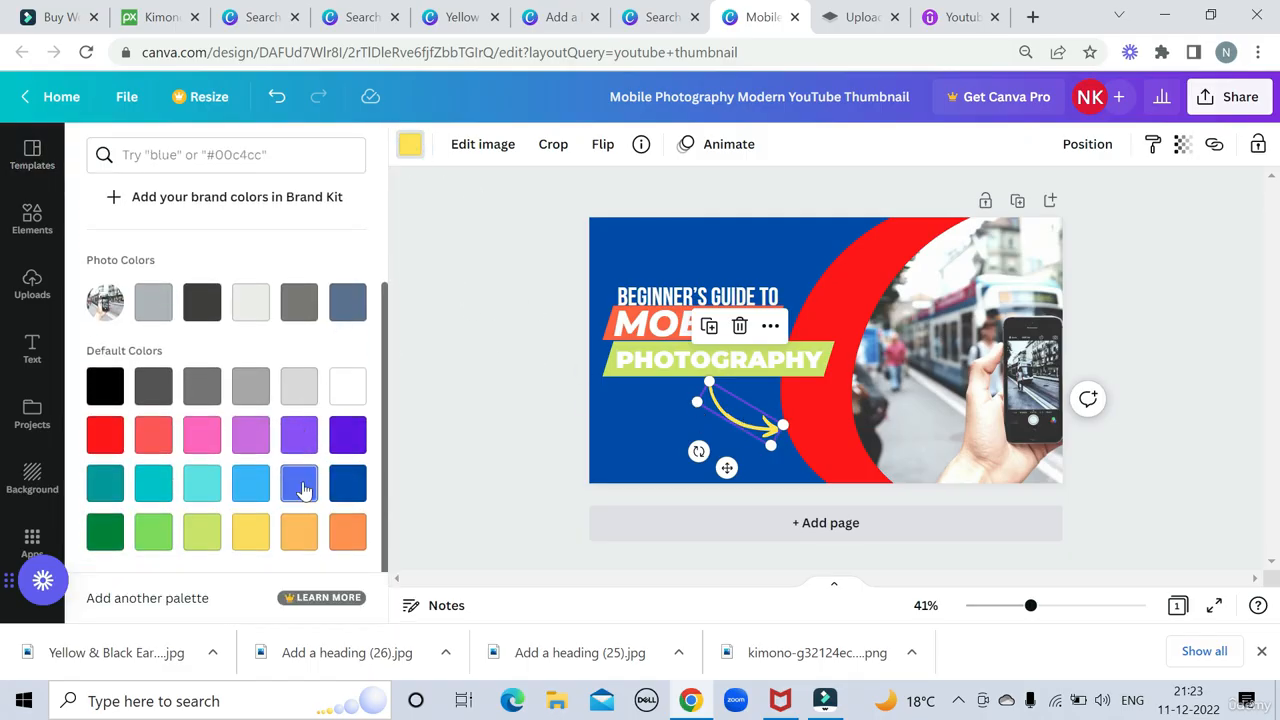
click(105, 437)
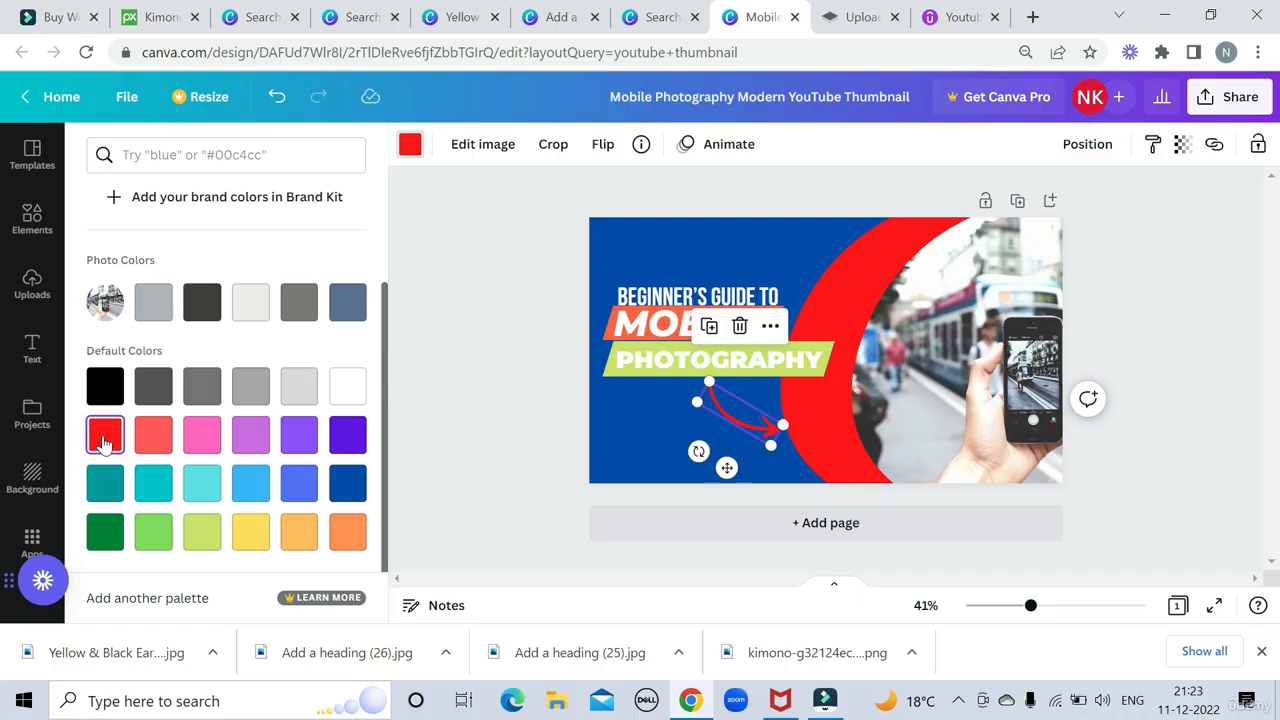
click(344, 394)
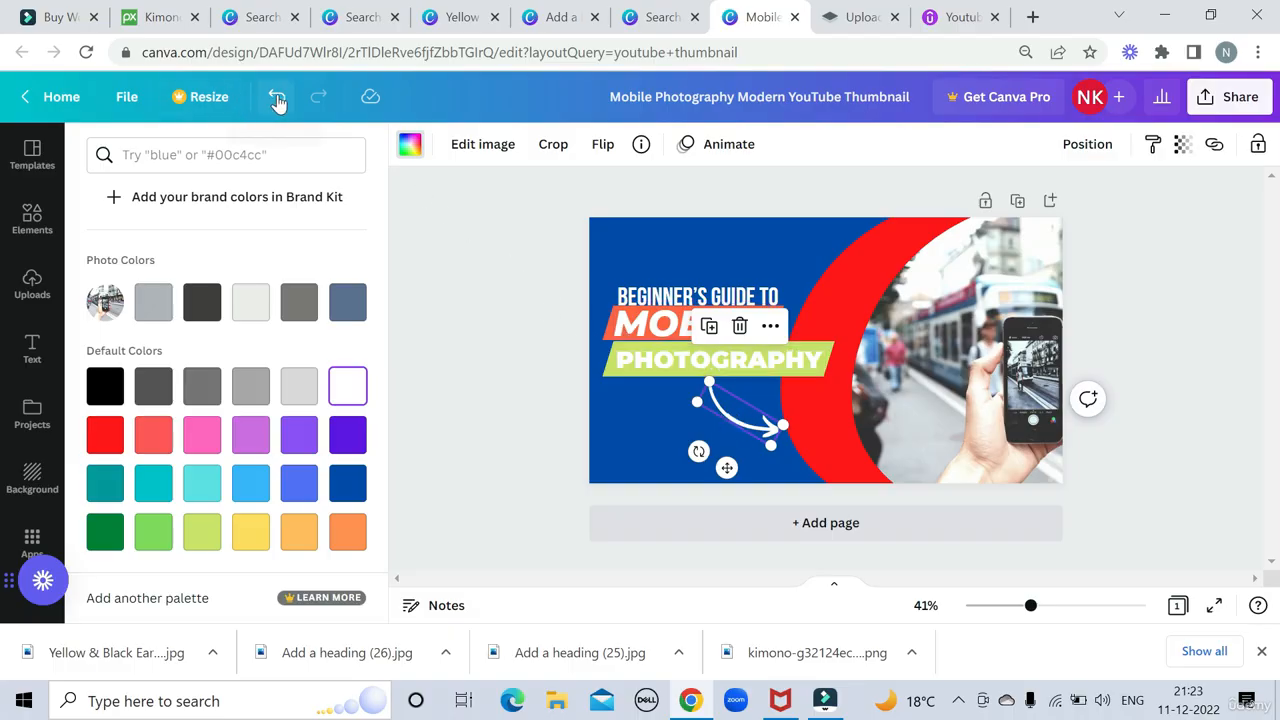
click(277, 97)
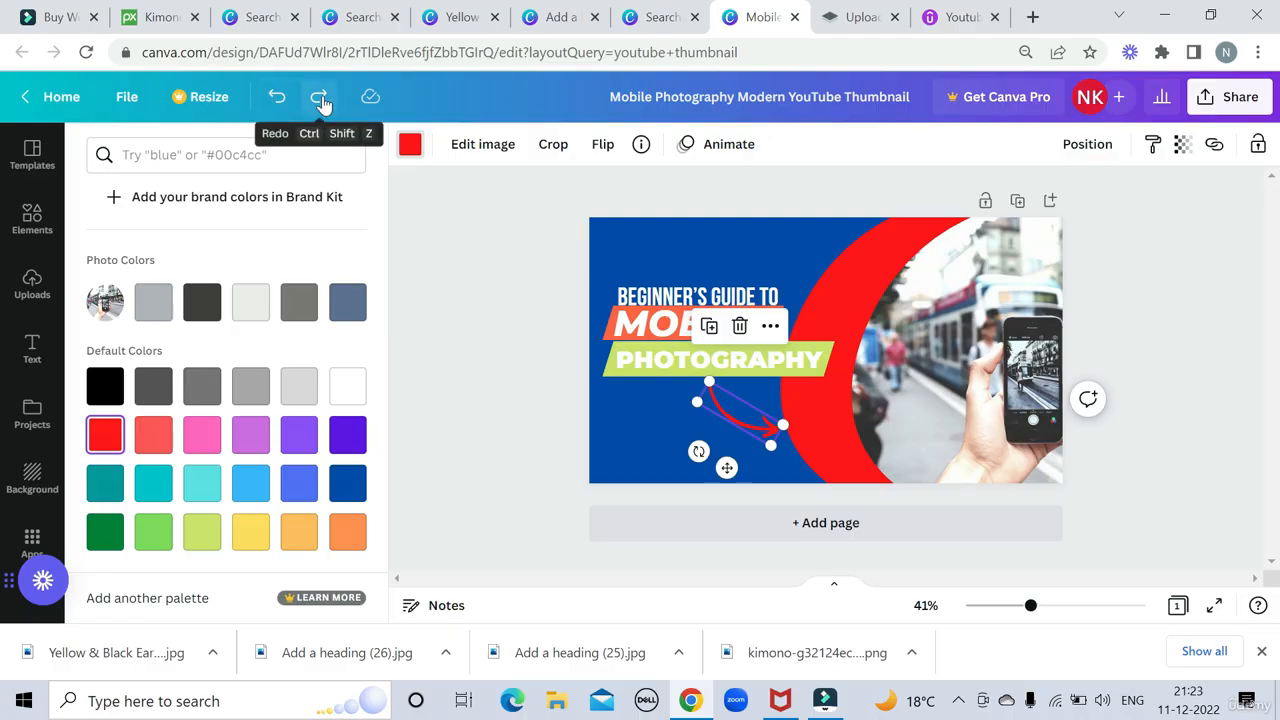
click(319, 97)
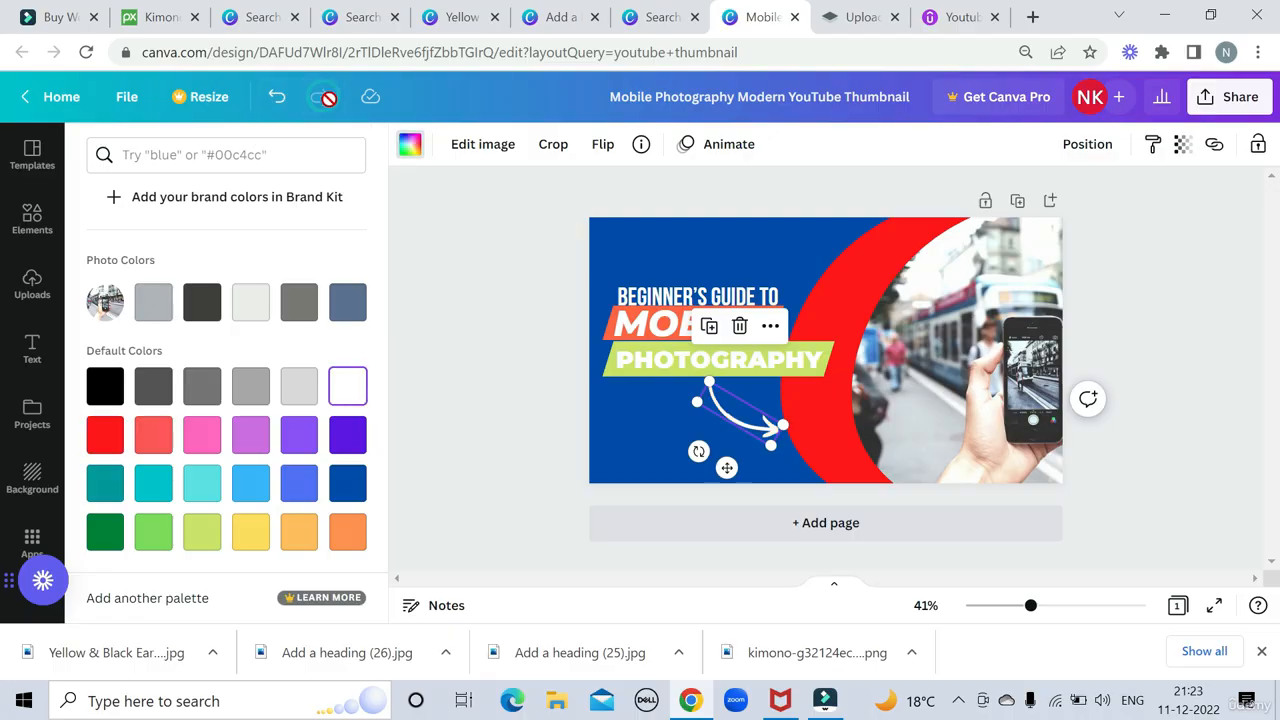
Move the phone photo back to the left so it covers the red circle behind it
click(1123, 294)
drag(958, 310, 884, 300)
click(1200, 304)
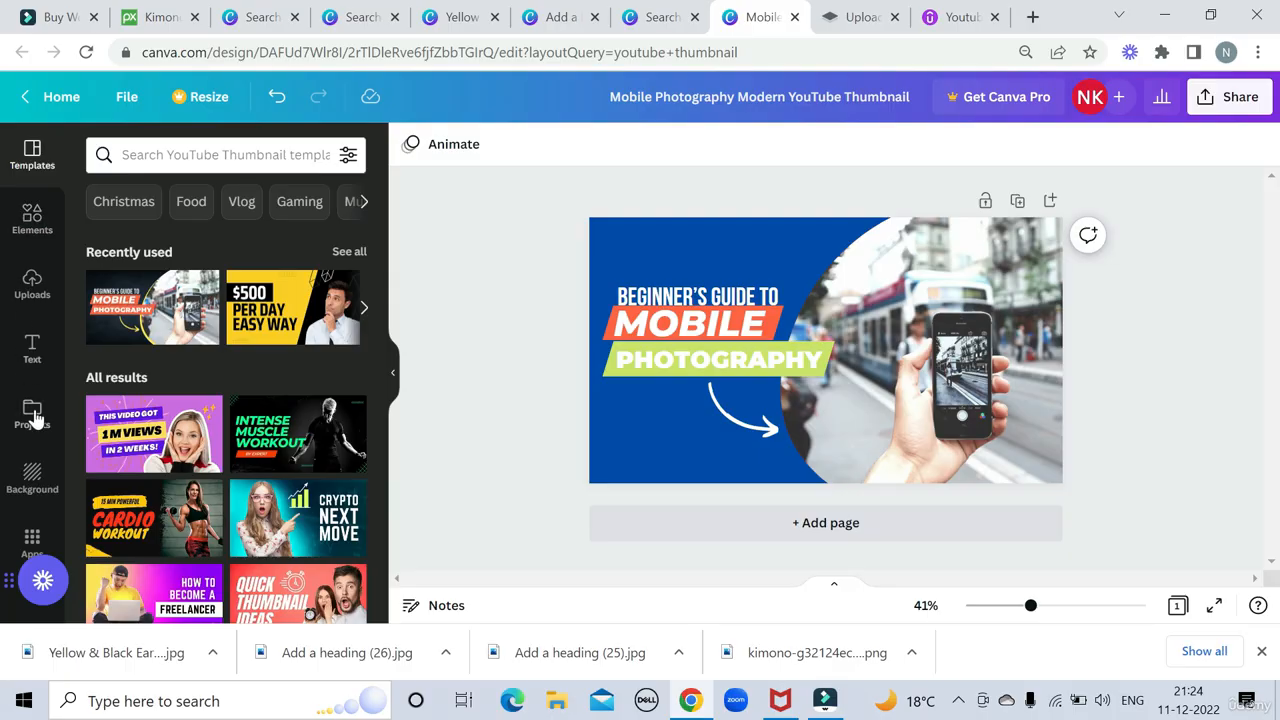
click(32, 352)
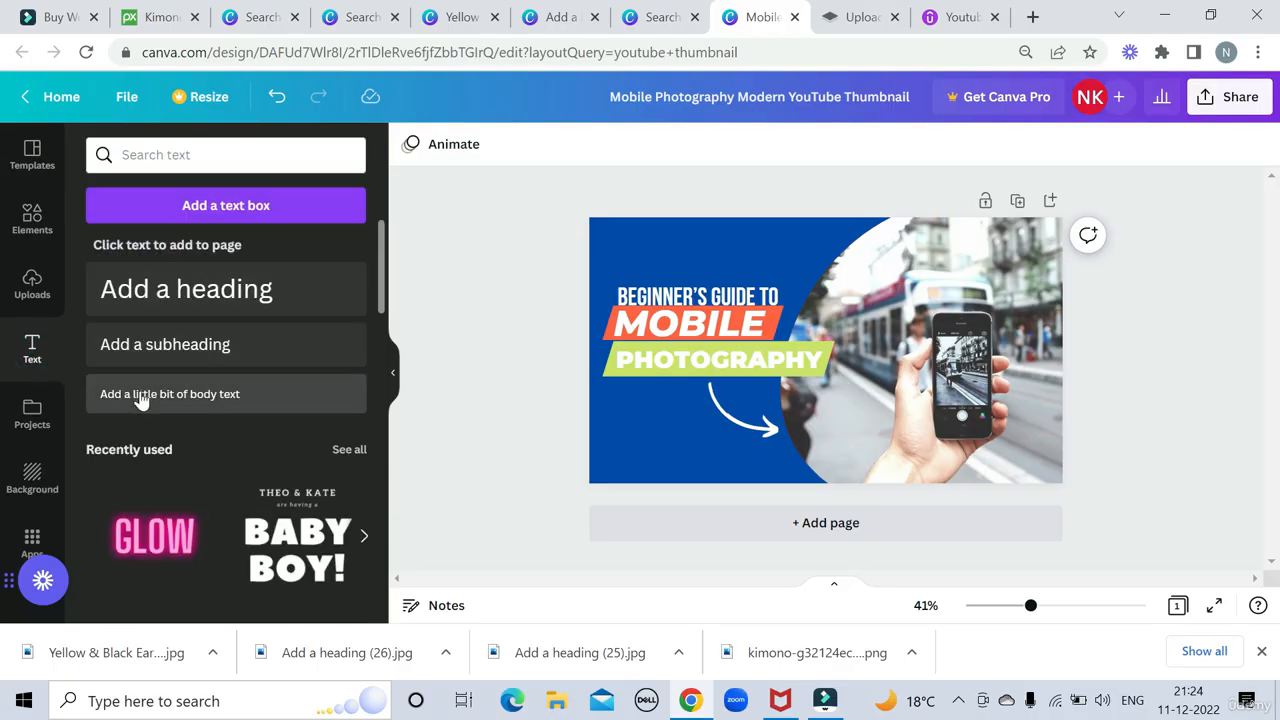
click(27, 481)
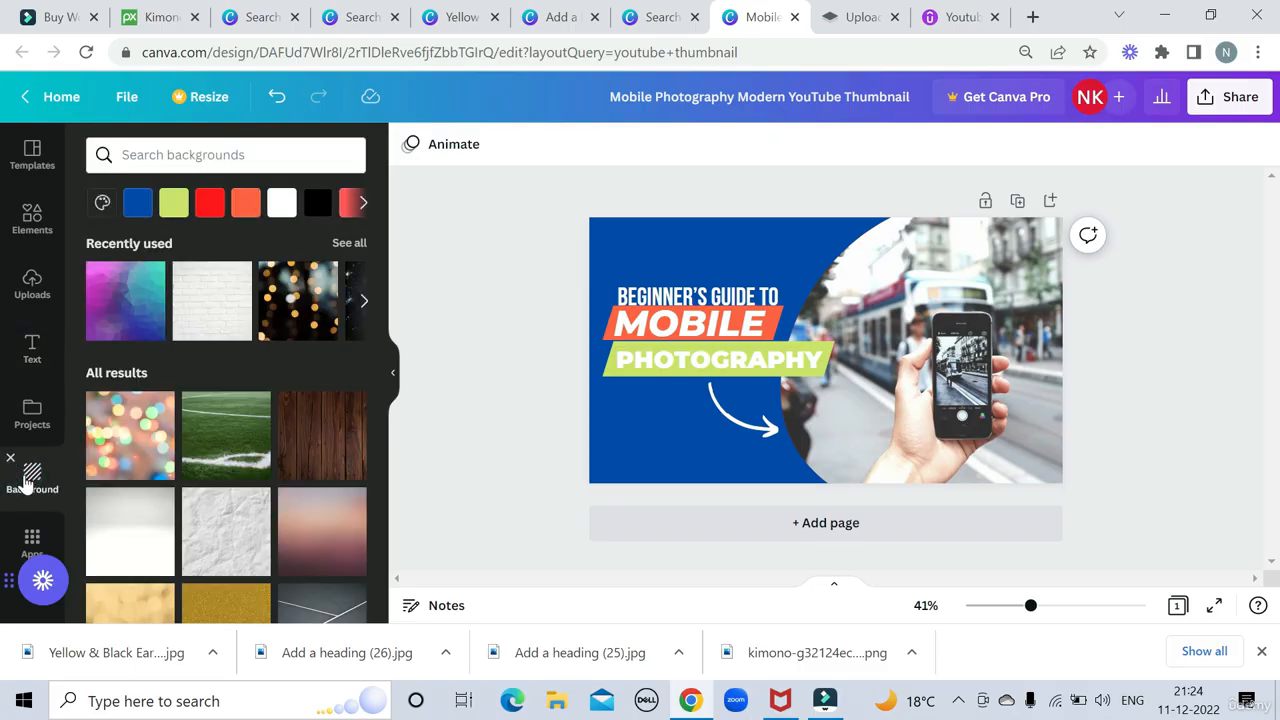
drag(205, 301, 140, 445)
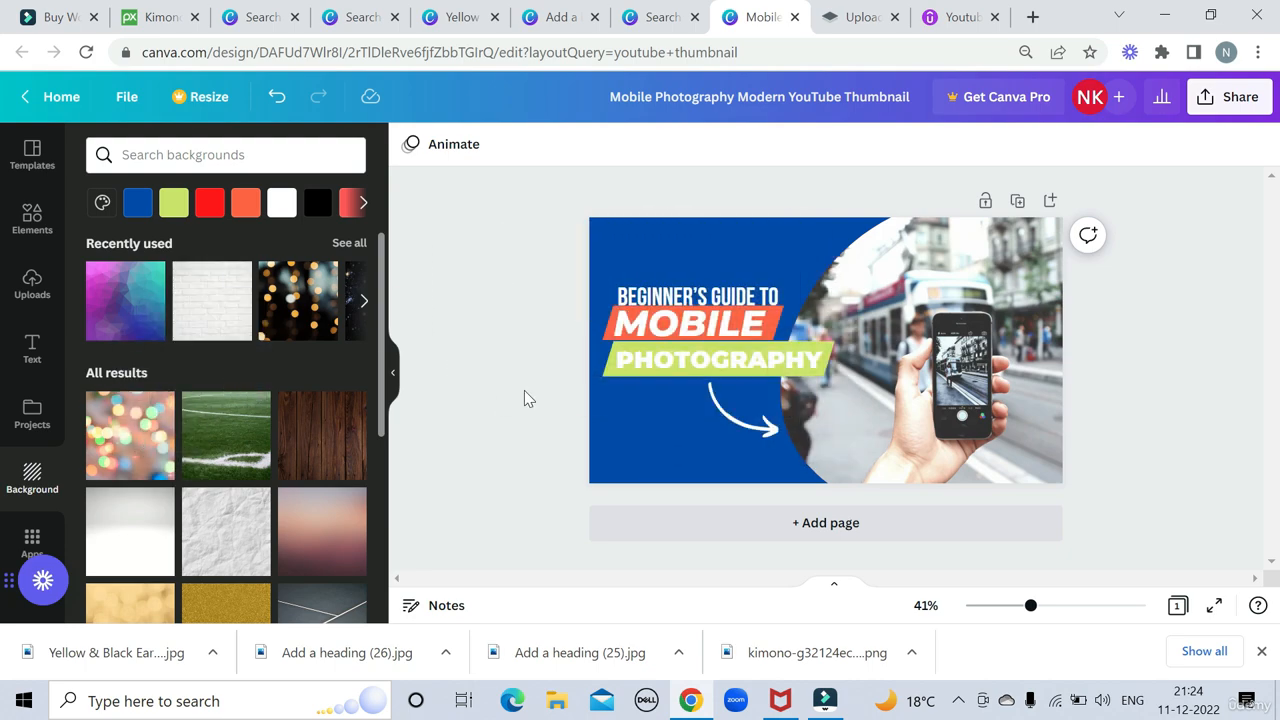